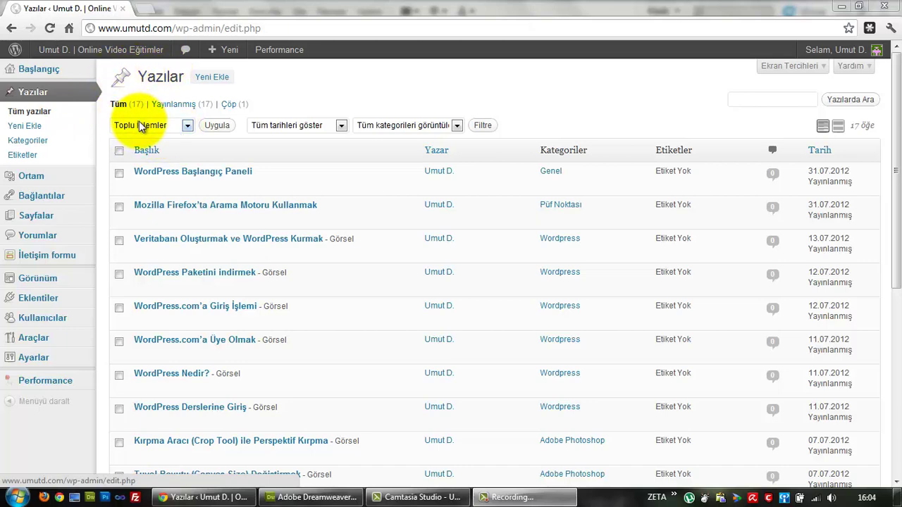
Step: Sort the posts list by title in ascending order and look through the sorted posts
click(148, 161)
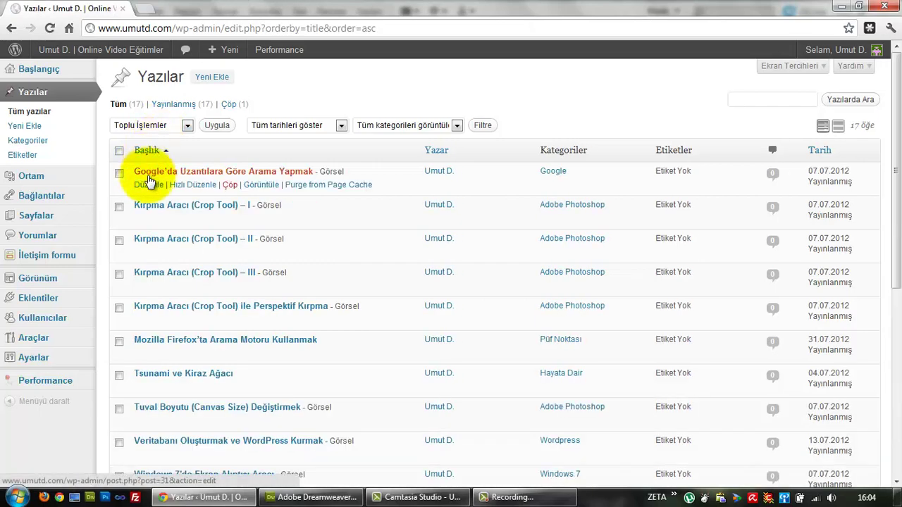
scroll(148, 187, down, 5)
scroll(148, 260, up, 4)
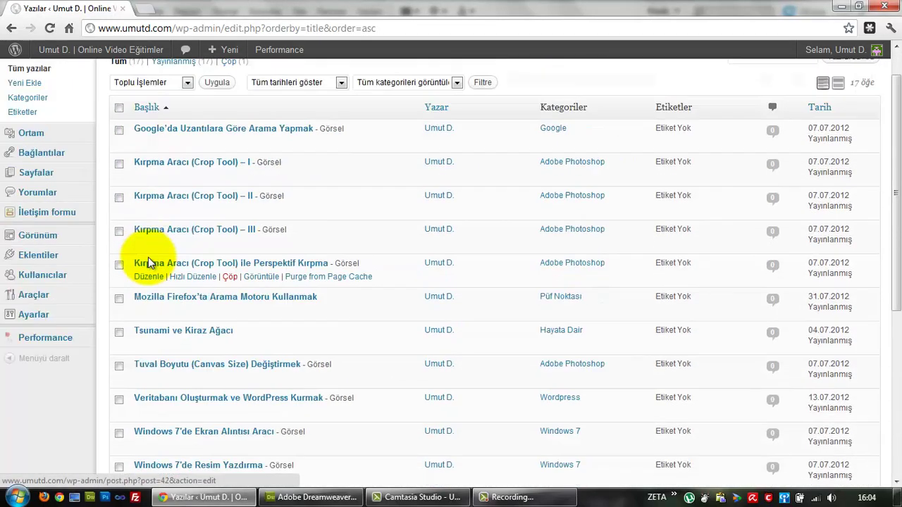
scroll(146, 211, up, 1)
scroll(144, 215, down, 2)
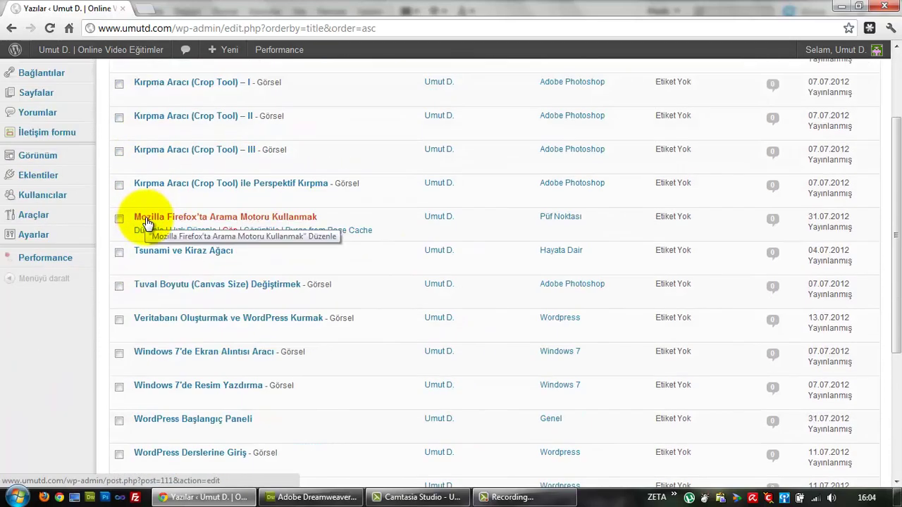
scroll(147, 220, down, 2)
scroll(152, 288, down, 2)
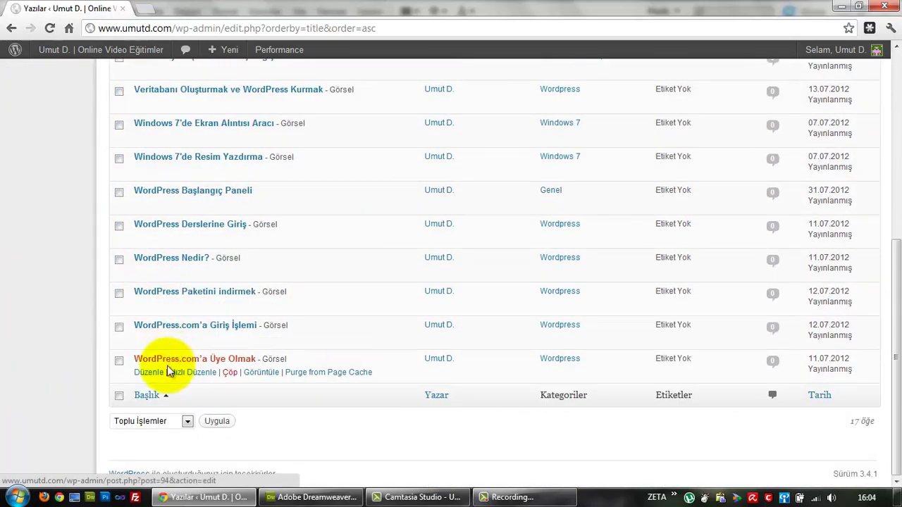
scroll(159, 356, up, 5)
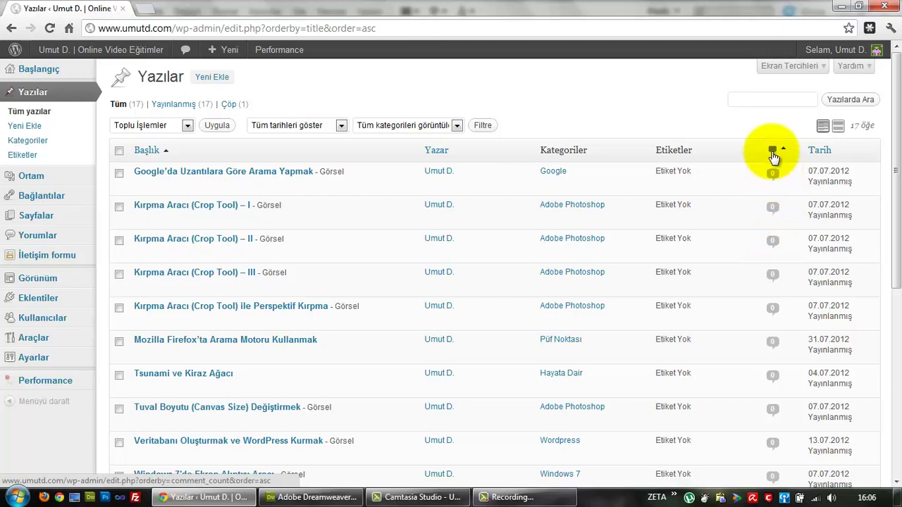
Step: Preview the posts list in excerpt view and return it to the plain list view
scroll(776, 186, down, 4)
scroll(776, 186, up, 4)
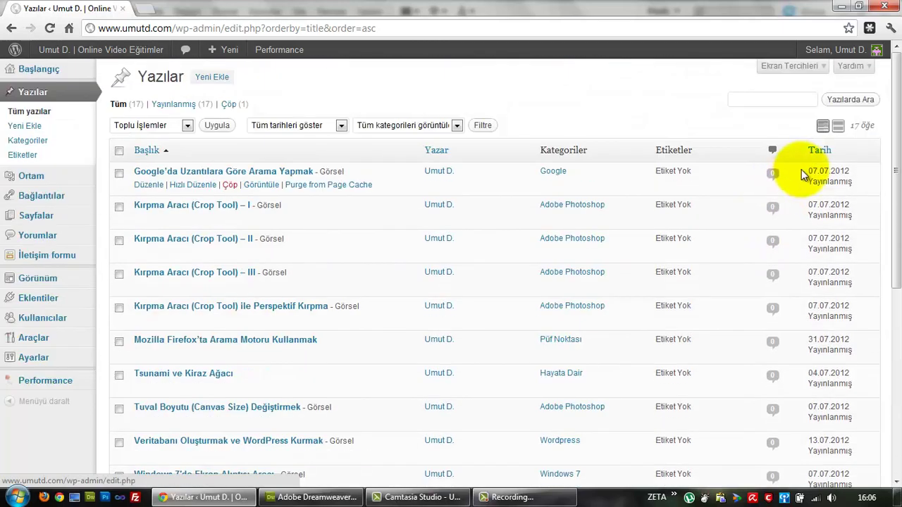
click(839, 133)
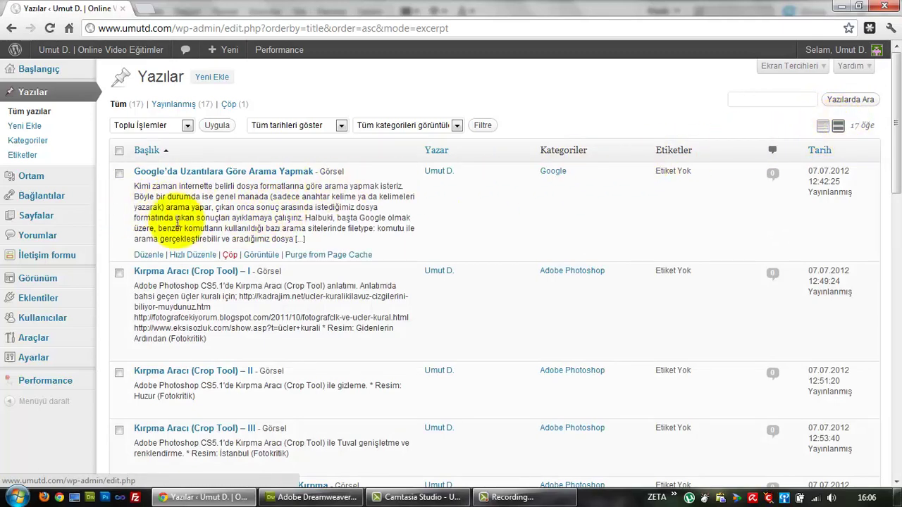
click(823, 126)
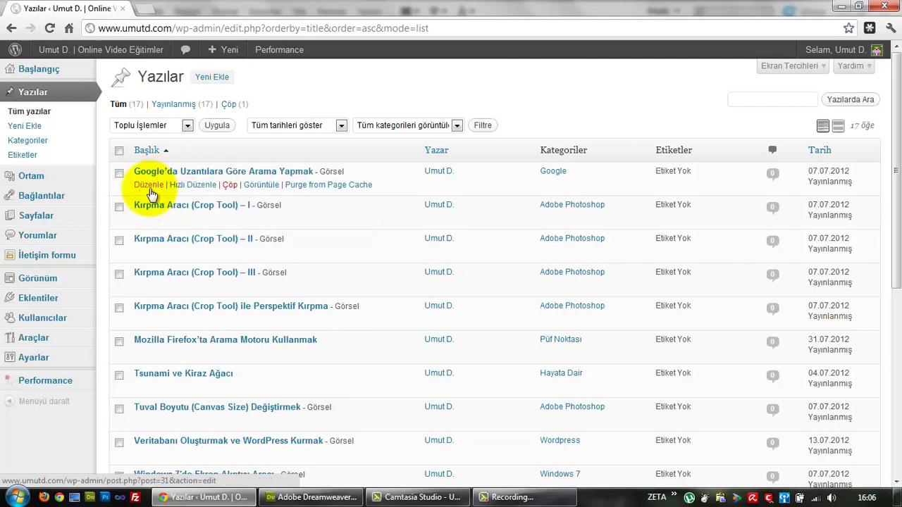
Step: View the edit page of the post "Google'da Uzantılara Göre Arama Yapmak" in a new tab and return to the posts list
middle_click(150, 186)
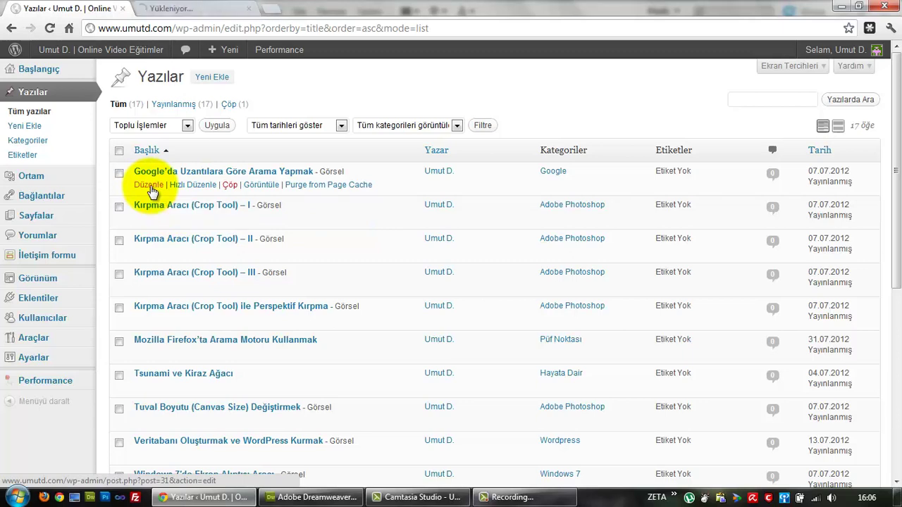
click(173, 8)
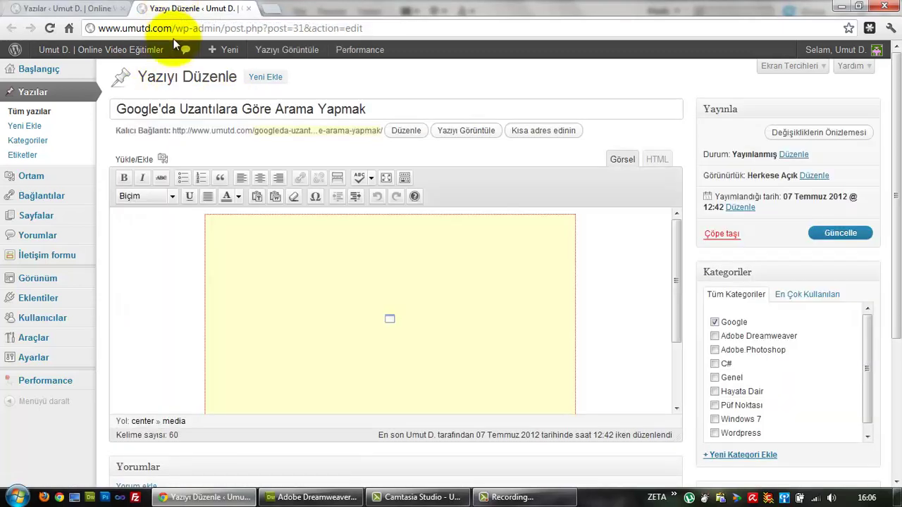
scroll(240, 268, down, 4)
scroll(240, 270, up, 5)
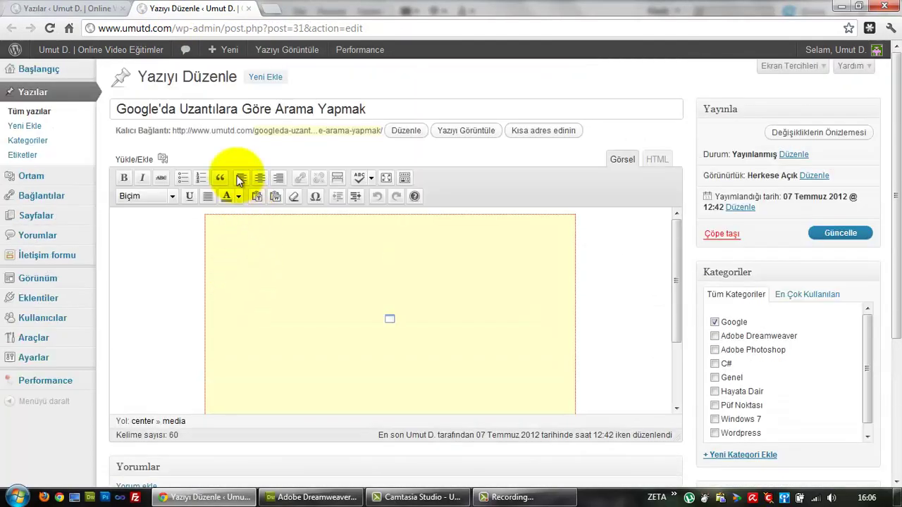
click(93, 8)
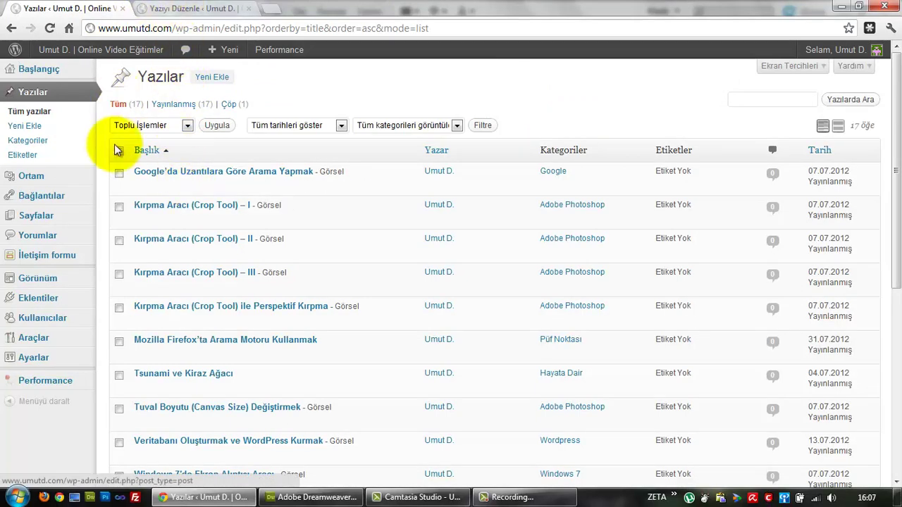
Step: Review the quick edit fields and status options of "Google'da Uzantılara Göre Arama Yapmak", and leave without saving
click(188, 188)
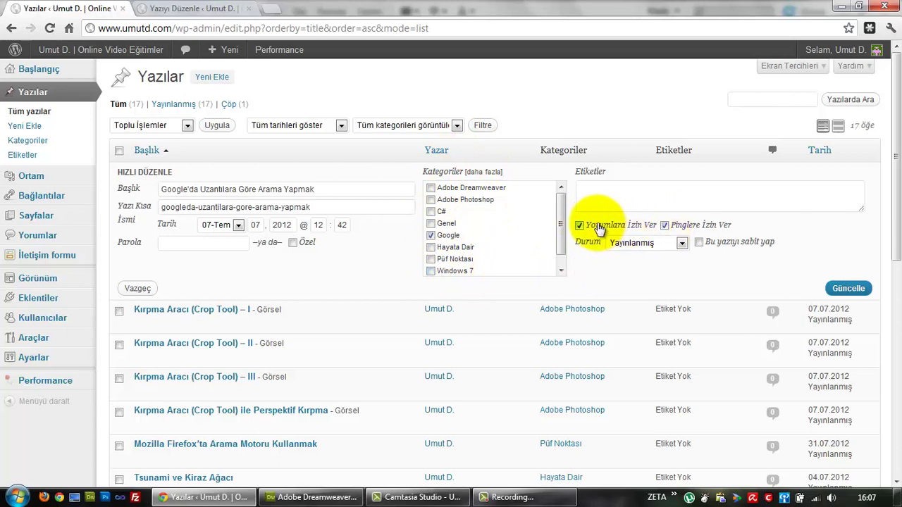
scroll(567, 225, down, 2)
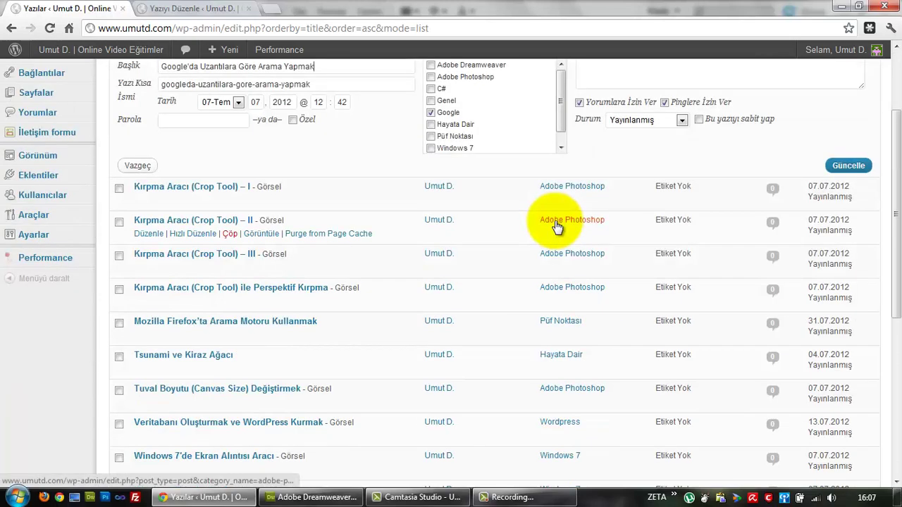
scroll(555, 222, up, 2)
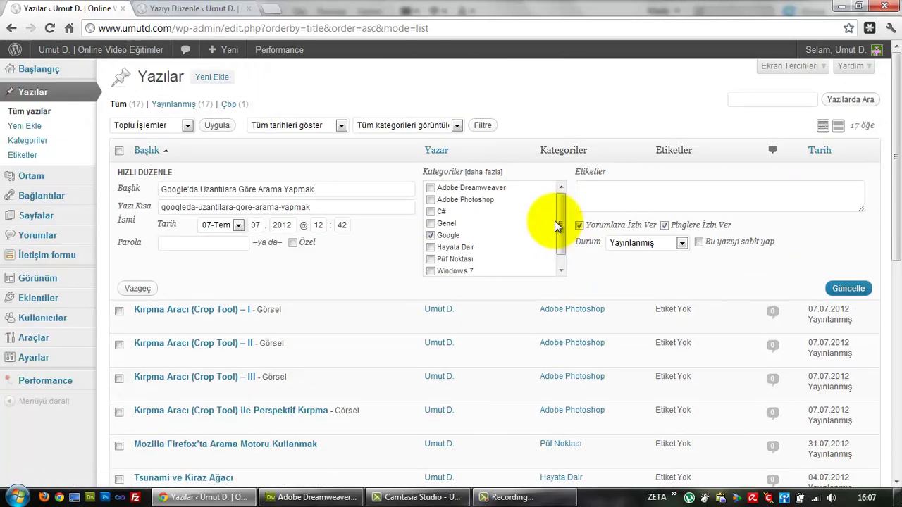
click(649, 246)
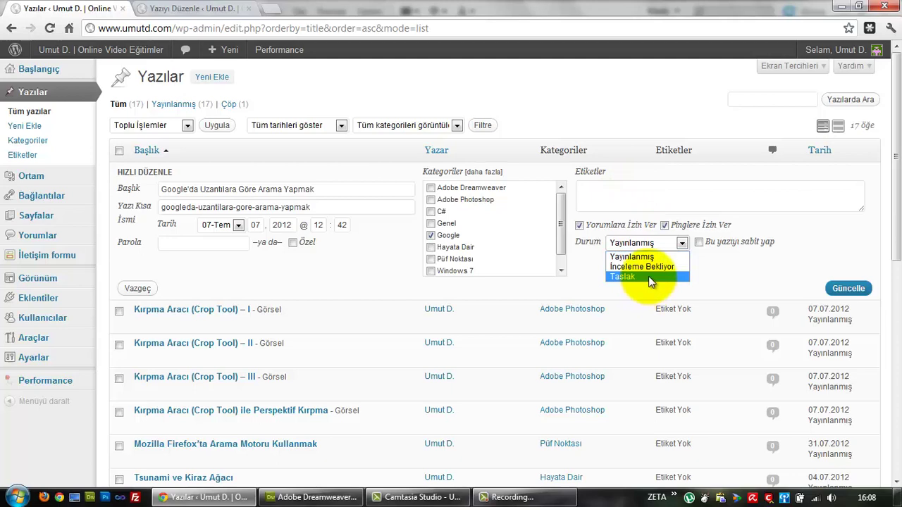
click(709, 278)
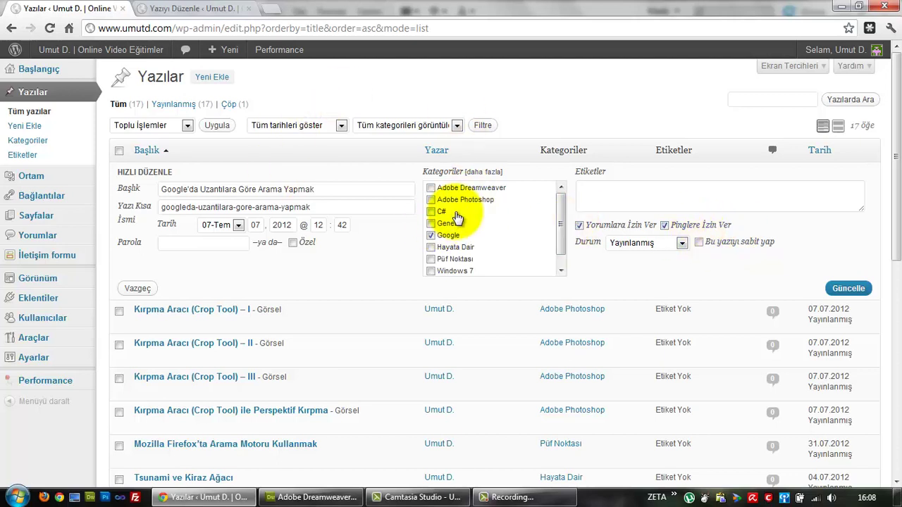
click(137, 289)
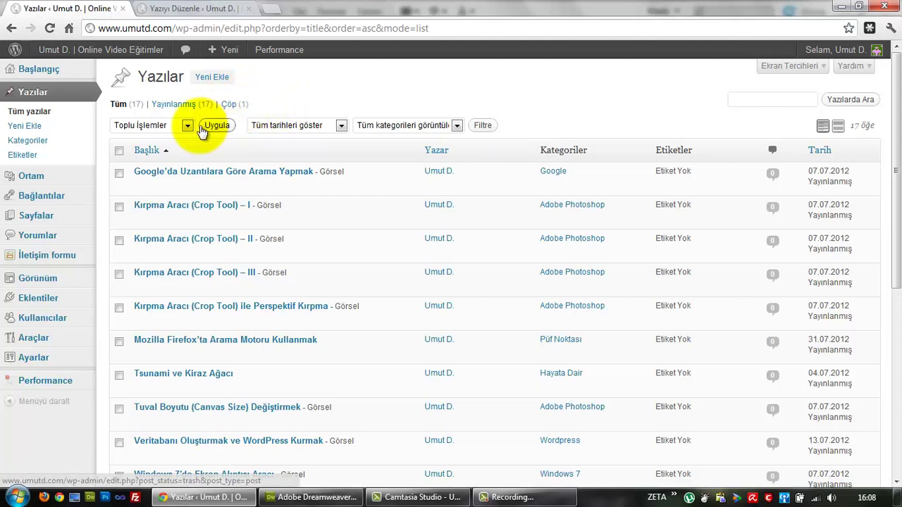
Step: Permanently delete the untitled post from the trash and return to the list of all posts
click(229, 108)
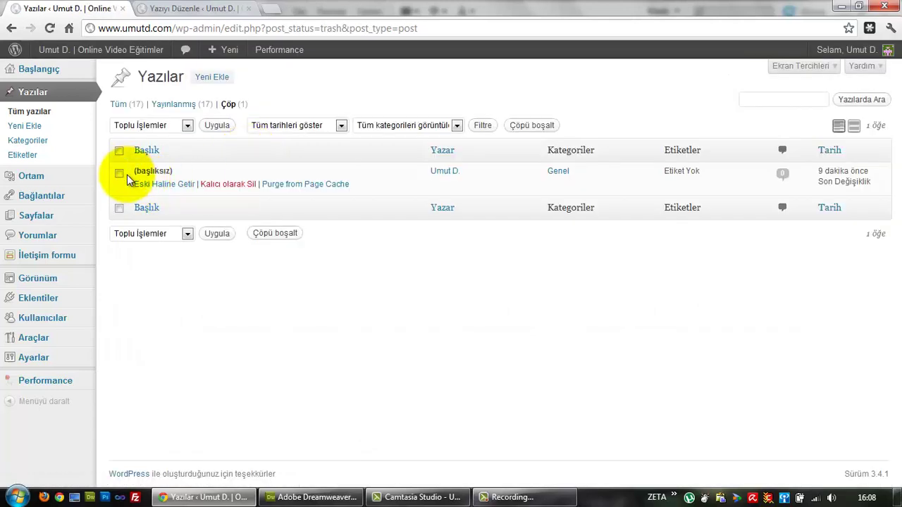
click(213, 184)
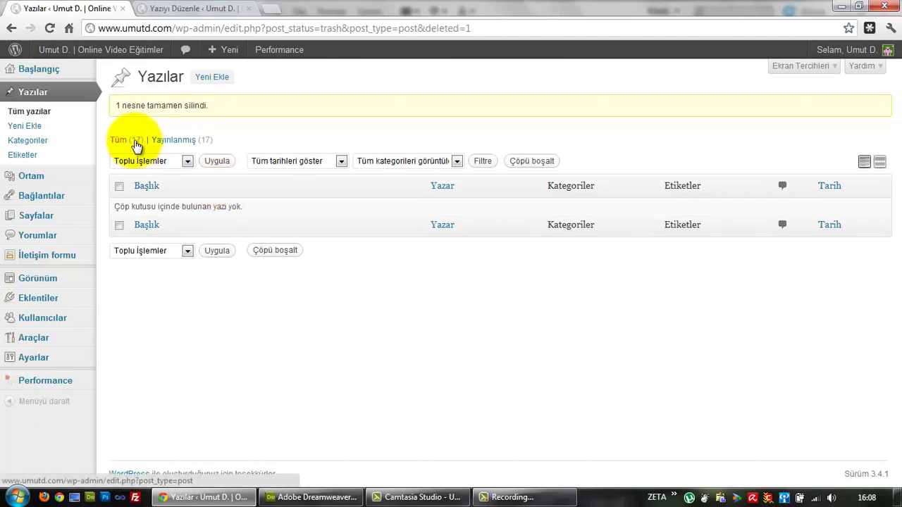
click(134, 143)
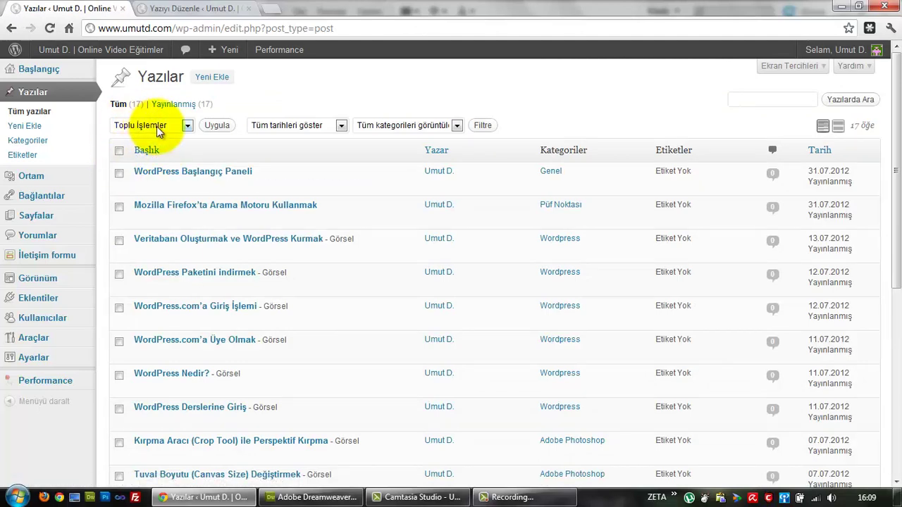
Step: Select the first four posts in the list and open them for bulk editing with the Düzenle action
mouse_move(126, 169)
click(119, 173)
click(119, 206)
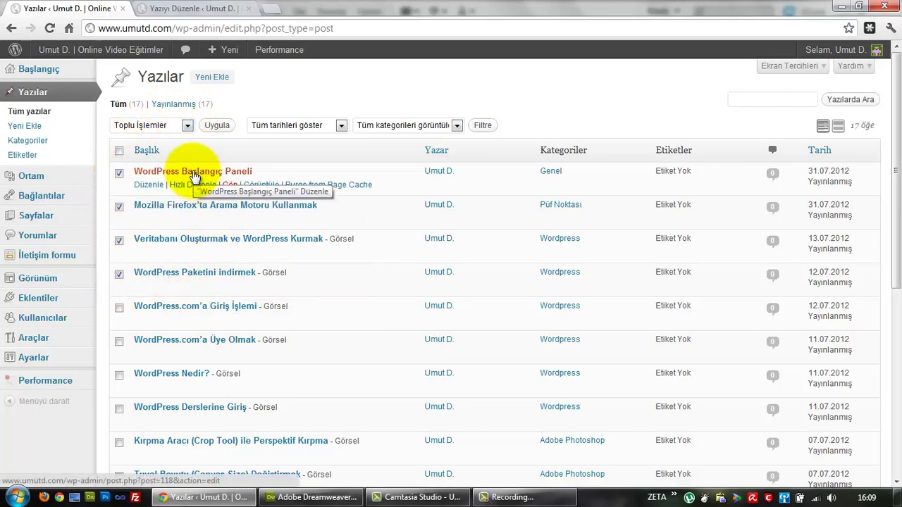
click(187, 124)
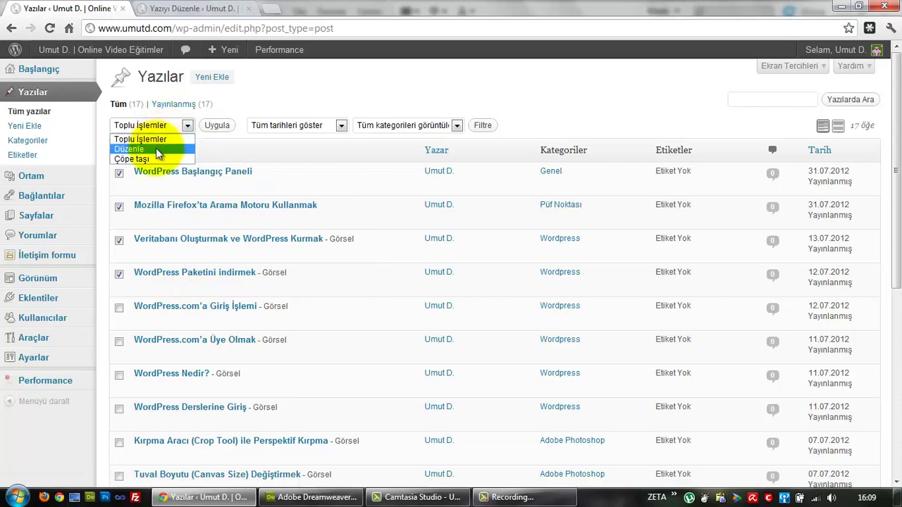
click(156, 149)
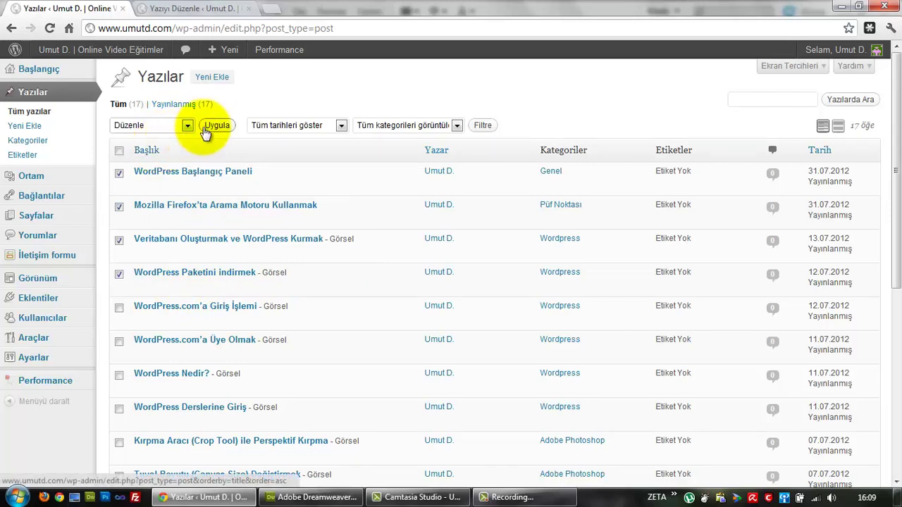
click(223, 130)
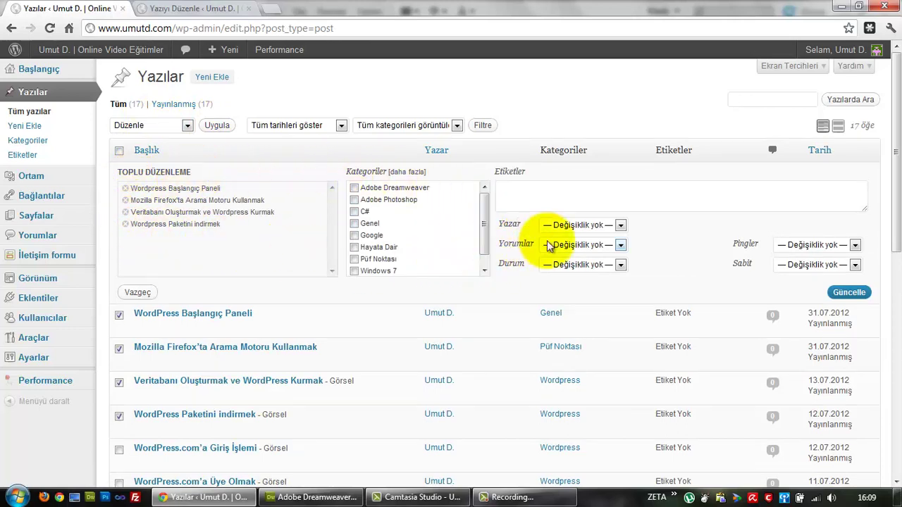
Step: Examine the author and comment options in the bulk edit form, and leave it without updating the posts
click(620, 225)
click(620, 225)
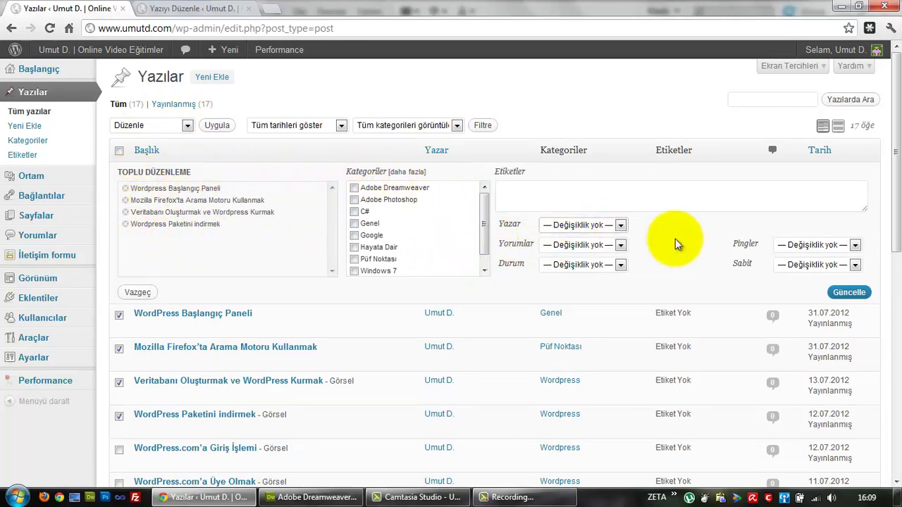
click(619, 245)
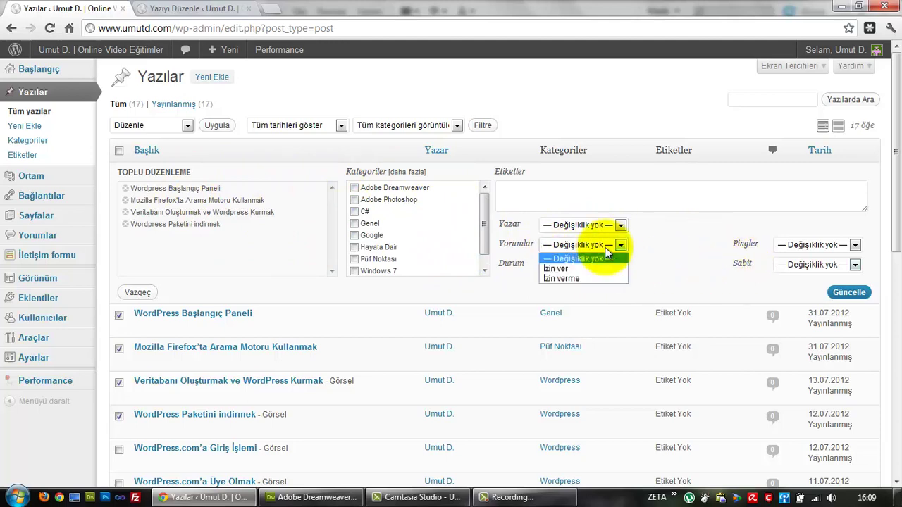
click(606, 250)
click(616, 246)
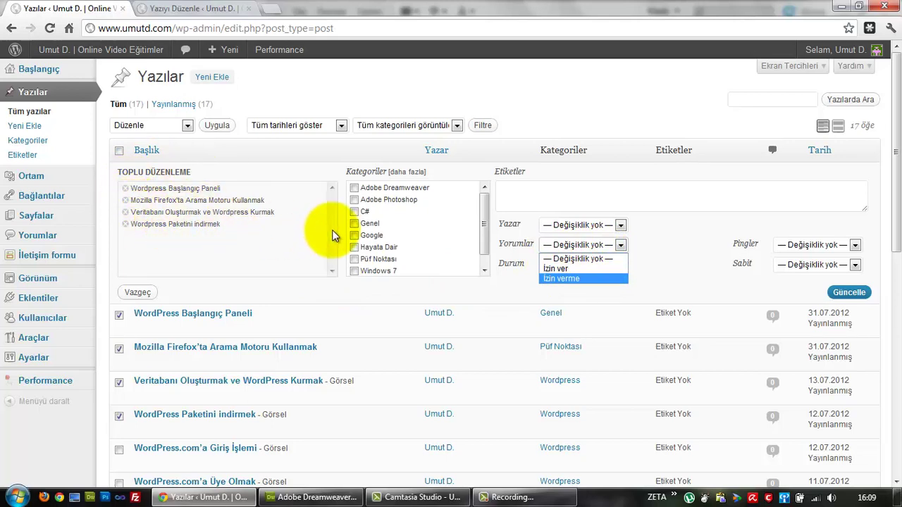
click(349, 98)
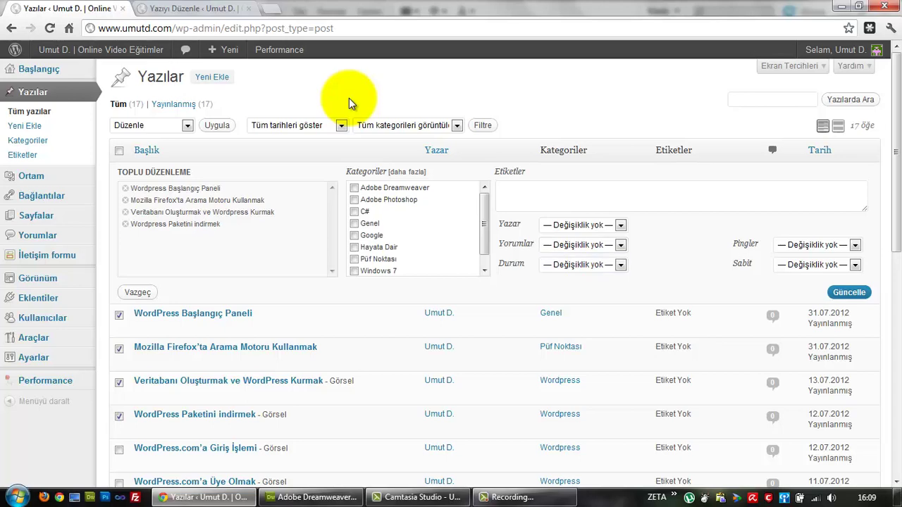
click(137, 291)
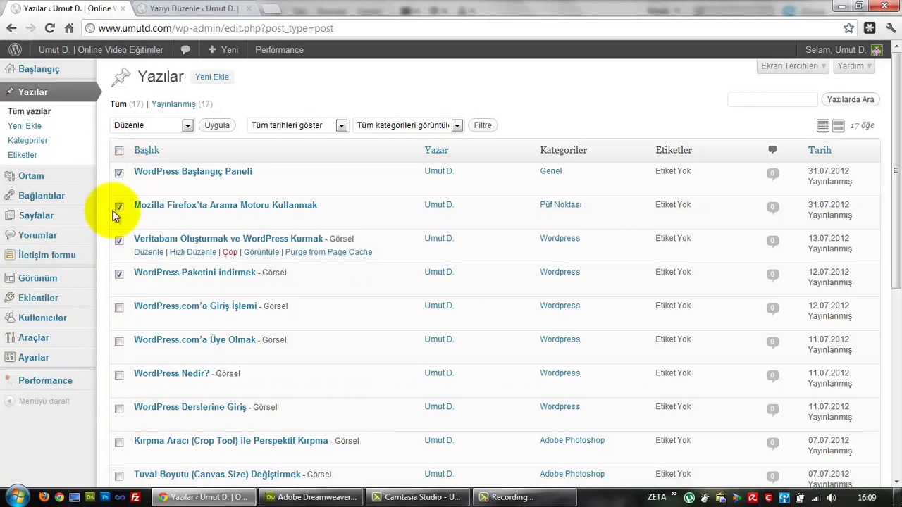
Step: Select all posts and choose the Çöpe taşı bulk action without applying it
click(119, 151)
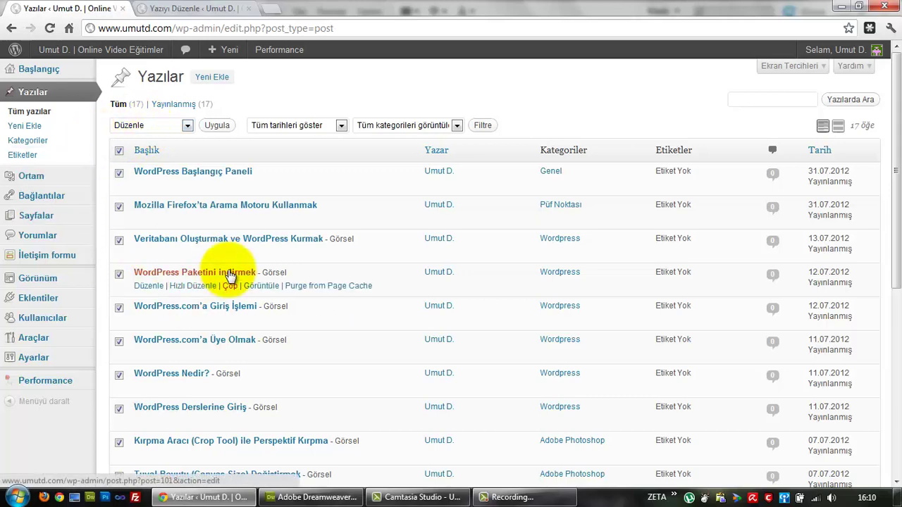
click(146, 130)
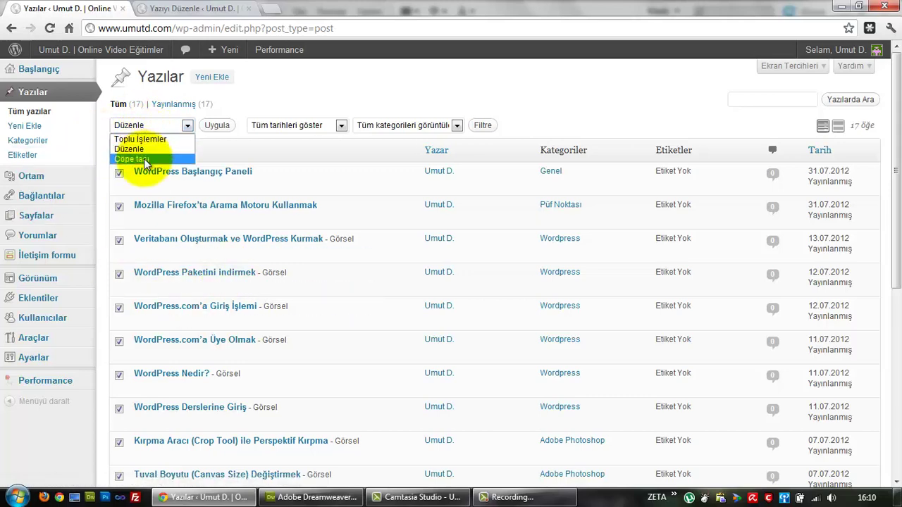
click(152, 159)
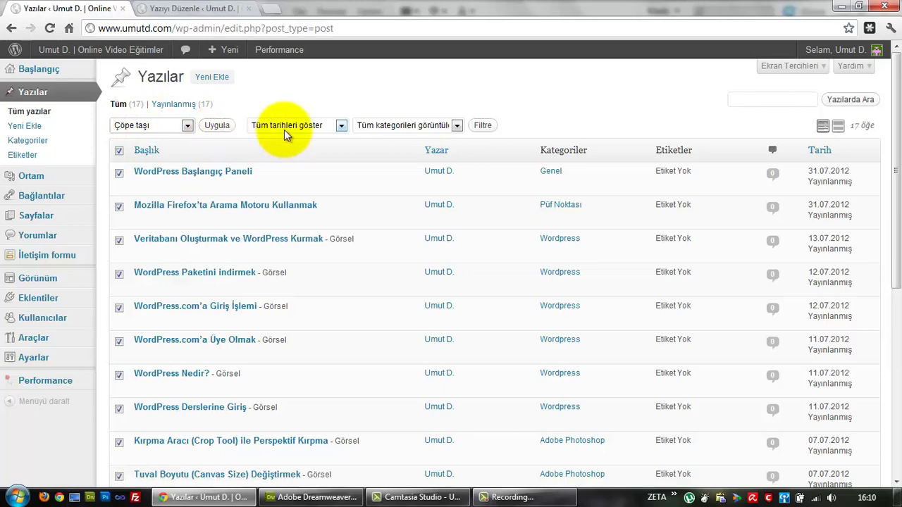
Step: Look at the available date filters and filter the posts list by the Wordpress category
click(301, 125)
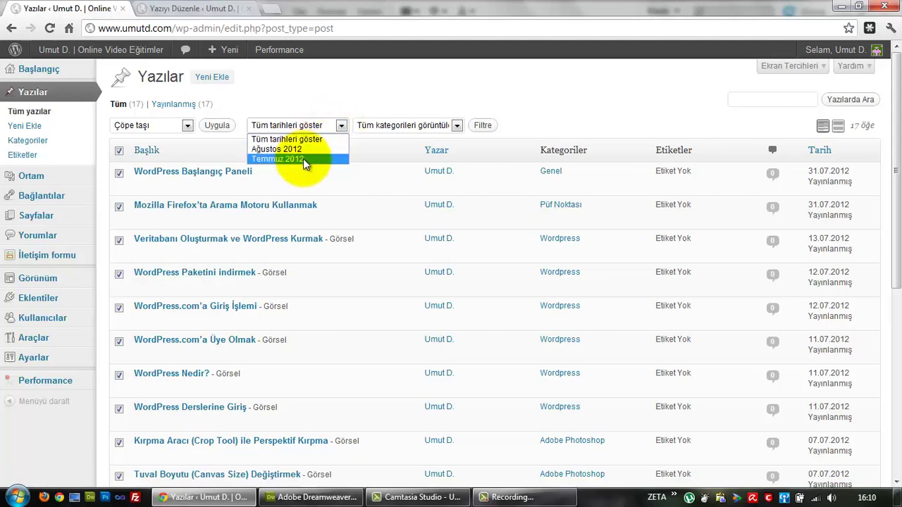
click(400, 126)
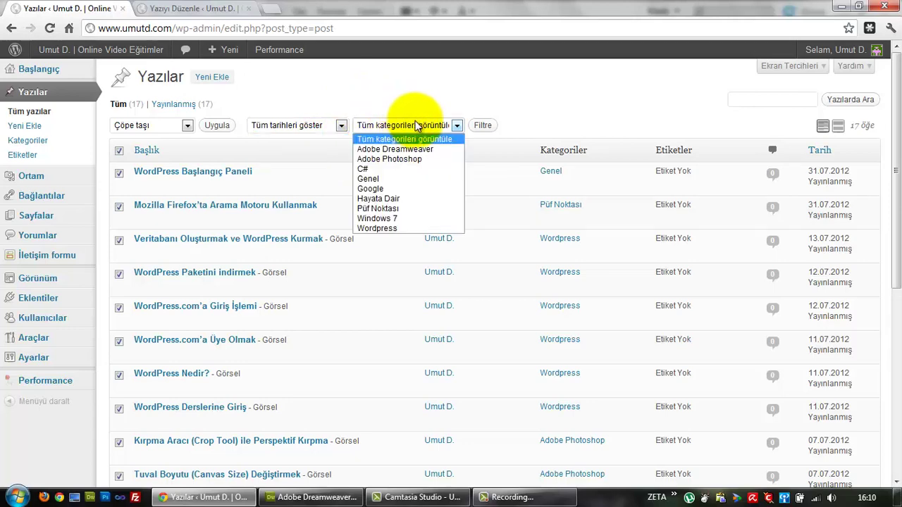
click(417, 125)
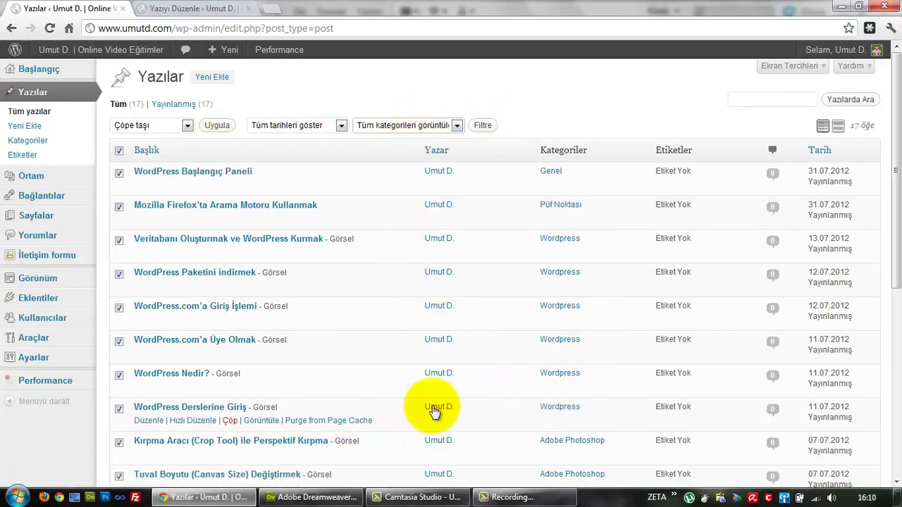
click(452, 125)
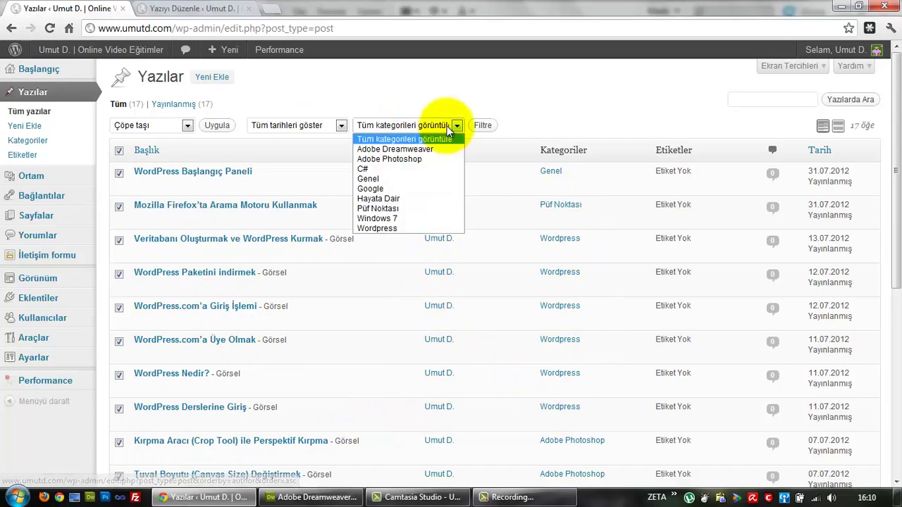
click(410, 227)
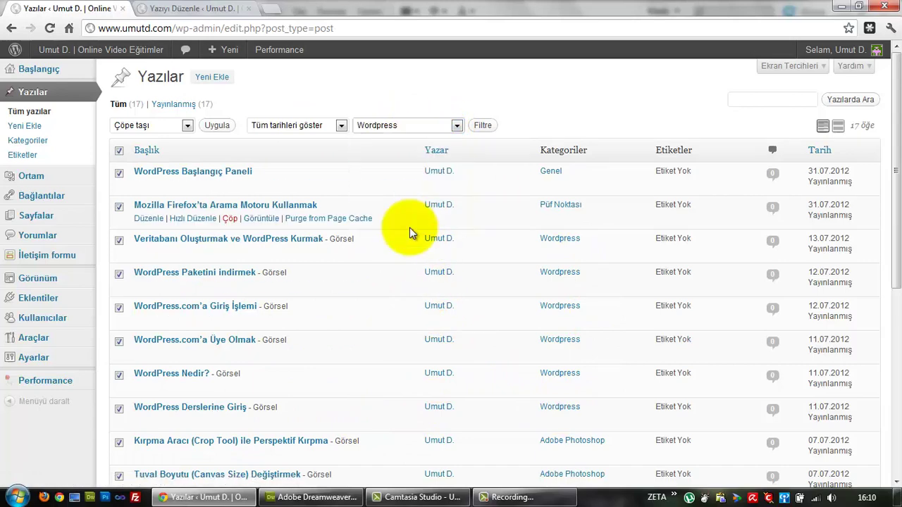
click(479, 129)
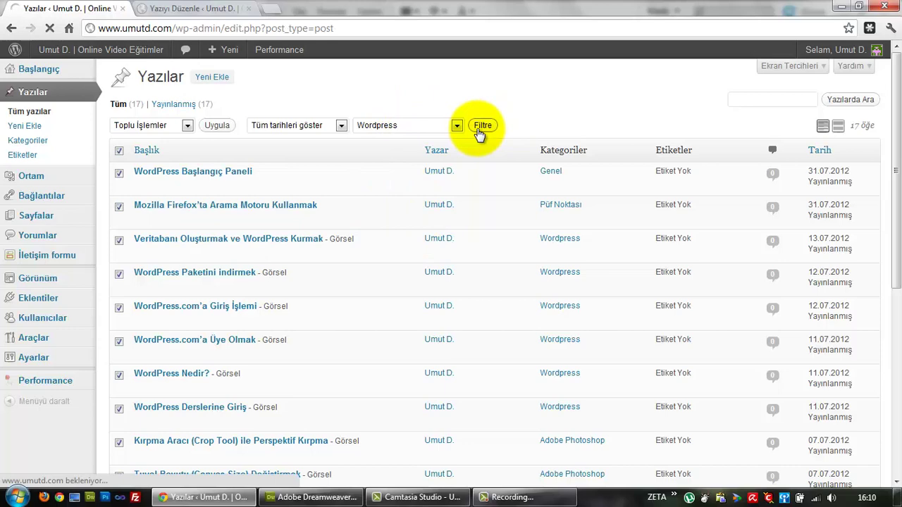